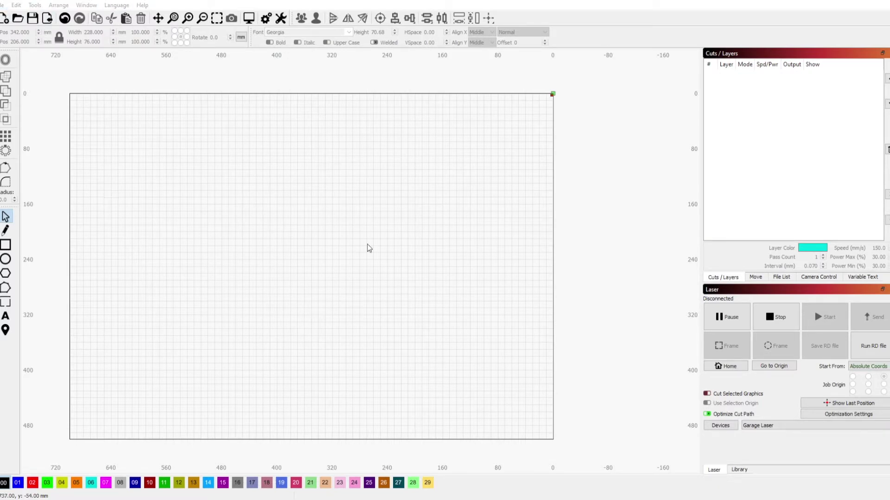
Delete the border rectangle around the imported Minnesota outline
scroll(373, 287, "up", 3)
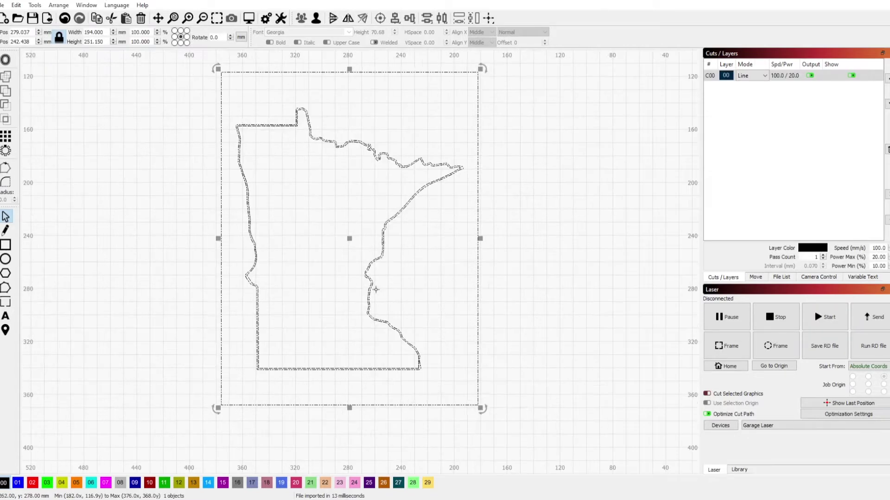
left_click(467, 273)
key("ctrl+a")
left_click(512, 247)
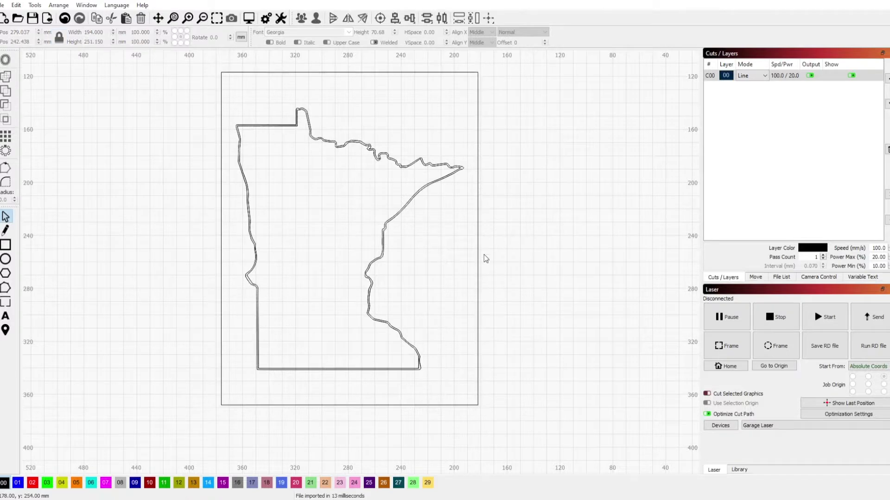
left_click(480, 263)
key("Delete")
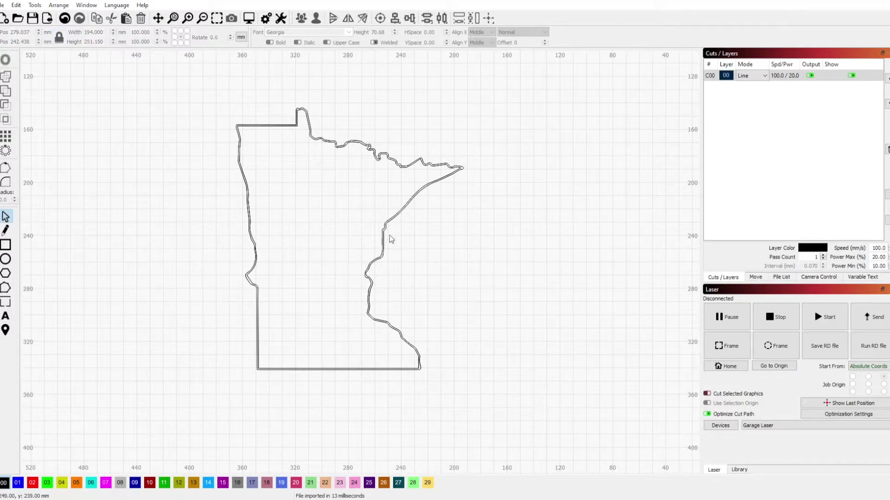
Delete the duplicate inner outline so only one Minnesota line remains
scroll(389, 244, "up", 5)
left_click(365, 249)
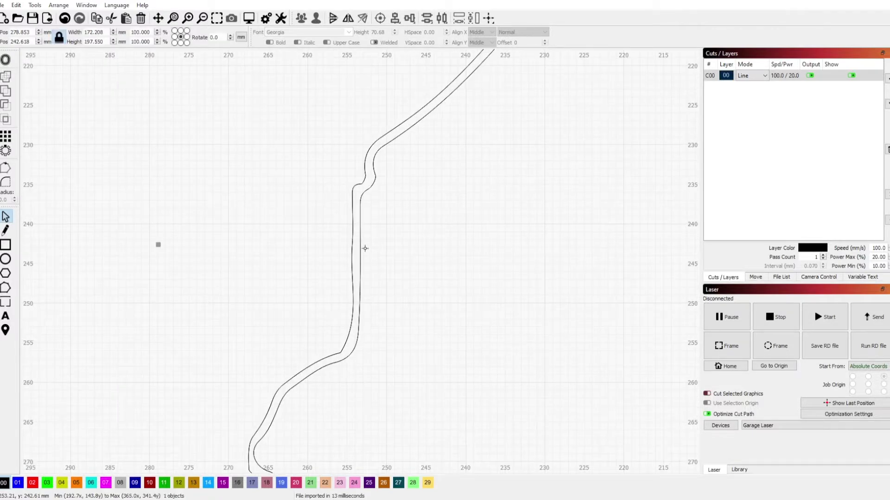
key("Escape")
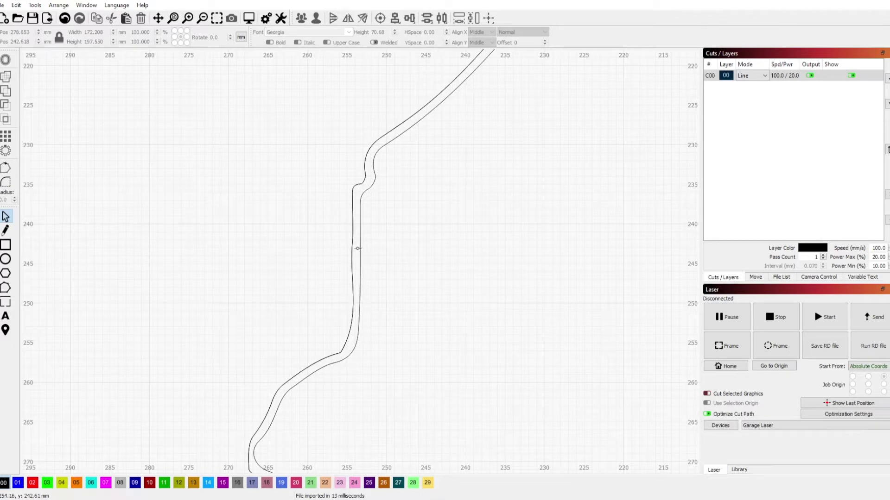
left_click(356, 249)
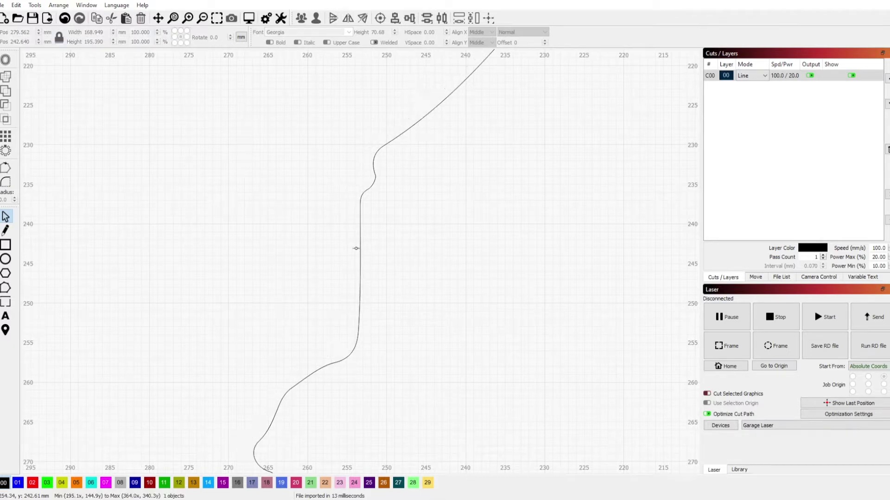
key("Delete")
Scale the Minnesota outline down to about 88 × 101 mm
left_click(365, 250)
scroll(365, 250, "down", 5)
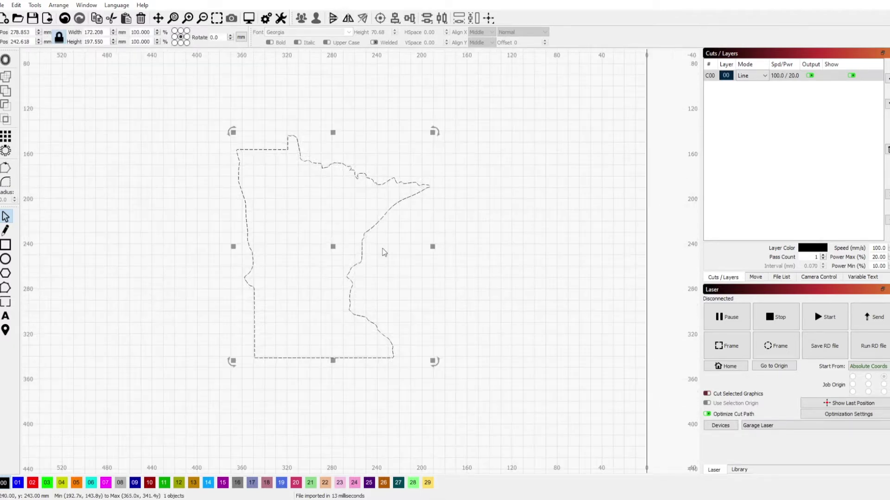
left_click_drag(435, 134, 310, 244)
left_click(339, 280)
Add a Georgia text object 'H' left of the outline and another reading 'ME' beside it
scroll(288, 312, "down", 3)
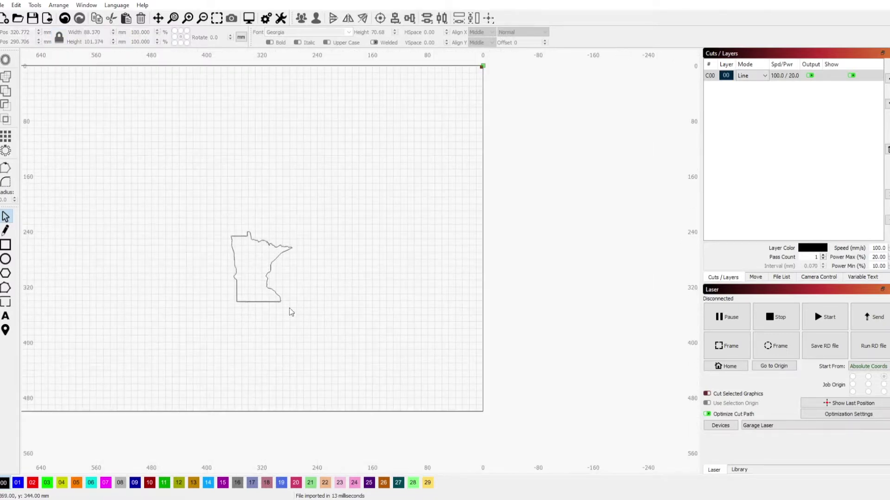
scroll(96, 301, "up", 1)
scroll(314, 302, "up", 1)
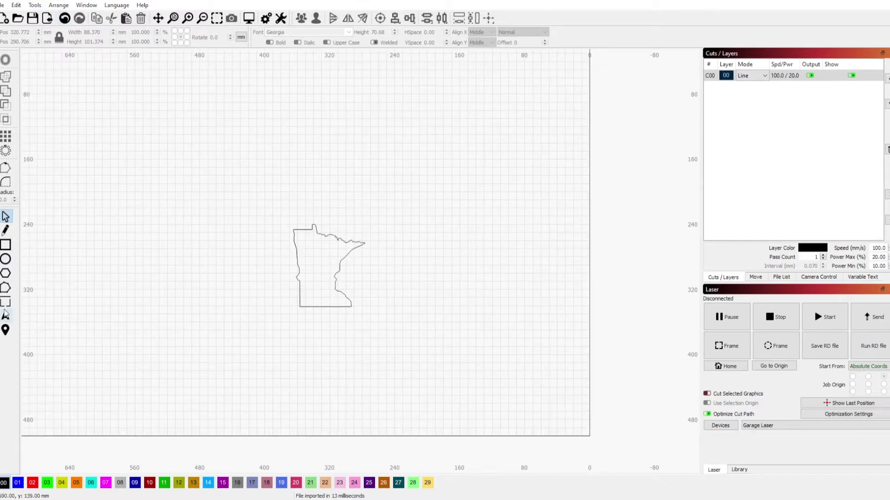
left_click(6, 316)
left_click(216, 254)
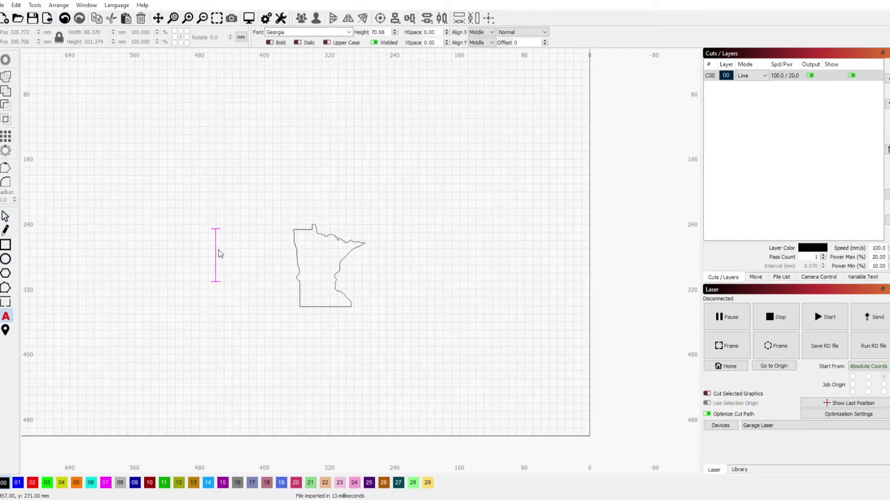
type("H")
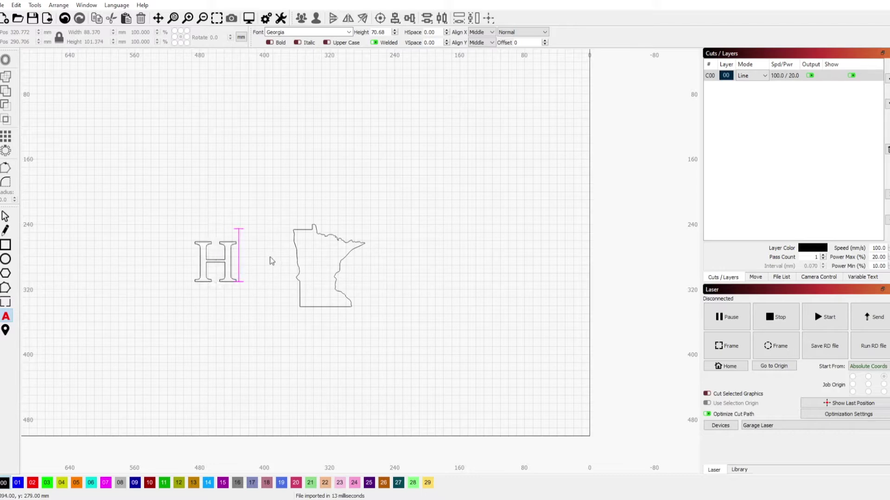
left_click(230, 335)
left_click(372, 271)
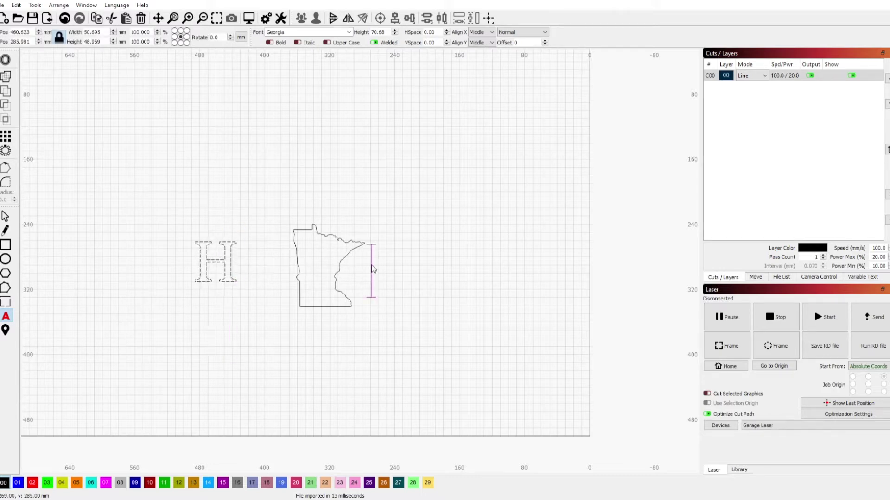
type("ME")
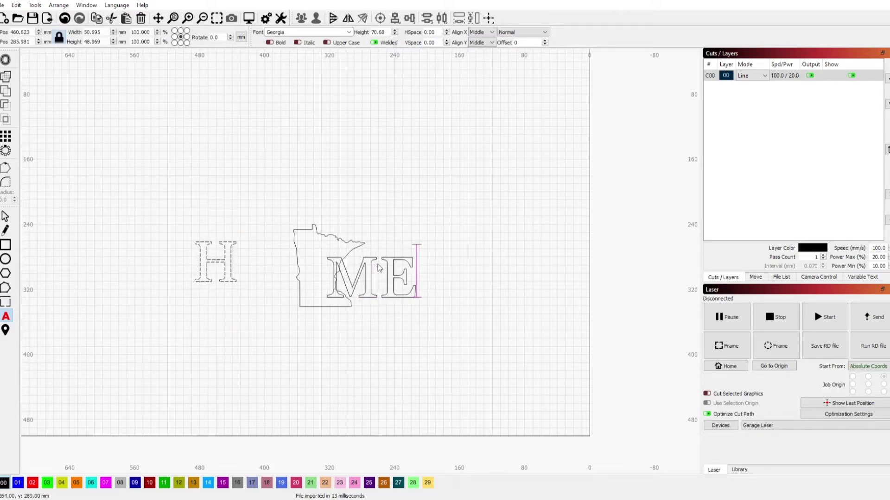
Reposition H and ME and shrink the Minnesota outline to letter height
left_click(5, 217)
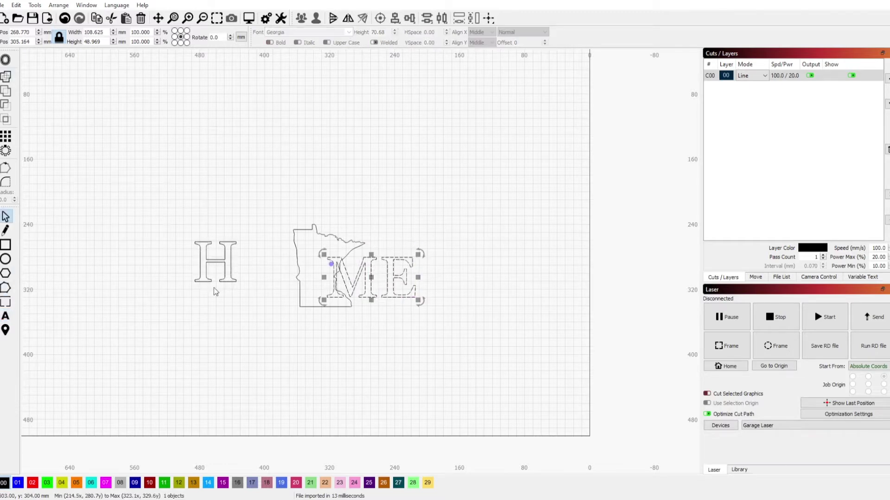
left_click_drag(380, 280, 419, 272)
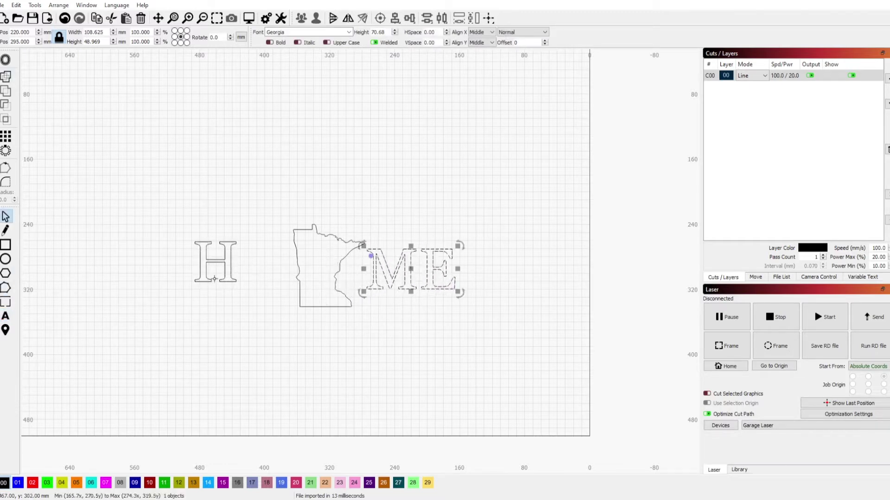
left_click(209, 267)
left_click_drag(217, 266, 264, 274)
left_click(295, 230)
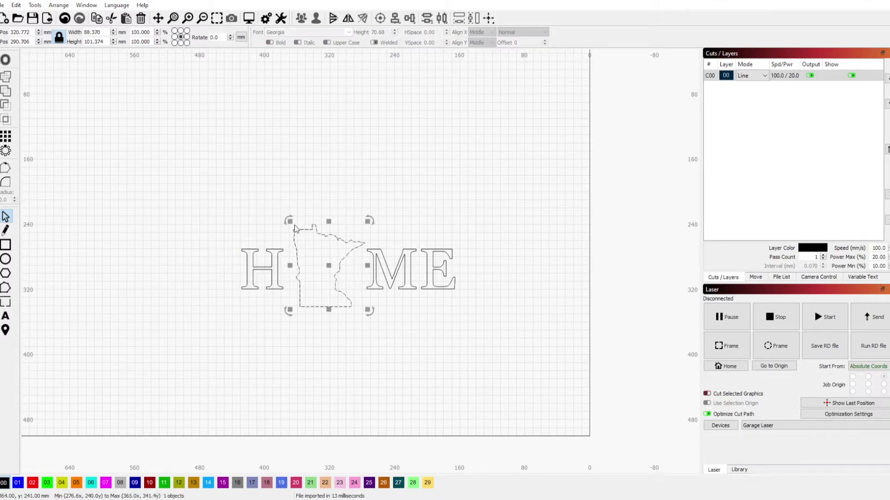
left_click_drag(295, 230, 319, 245)
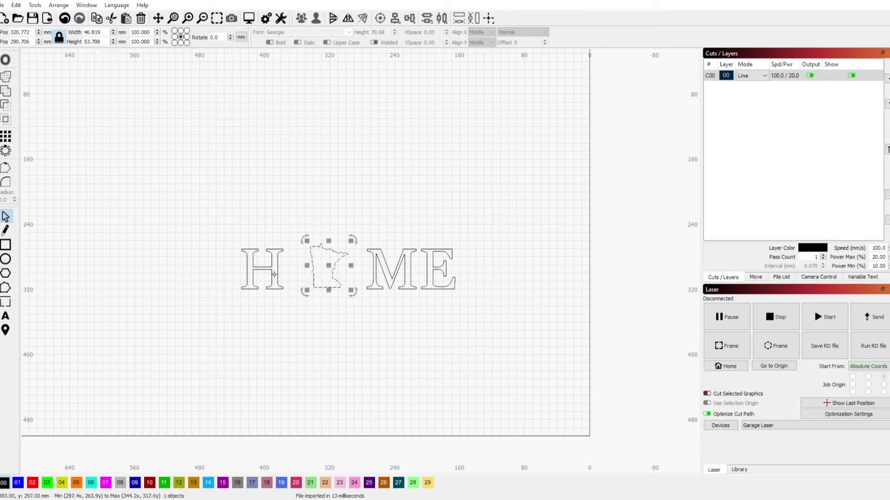
Snug H and ME against the outline so it reads HOME, then marquee-select all three
left_click_drag(264, 274, 284, 271)
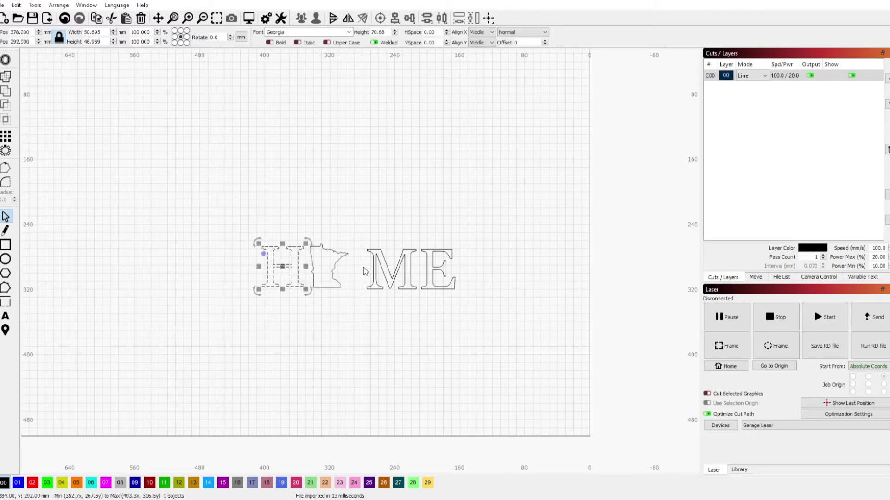
left_click(371, 256)
left_click_drag(415, 273, 397, 271)
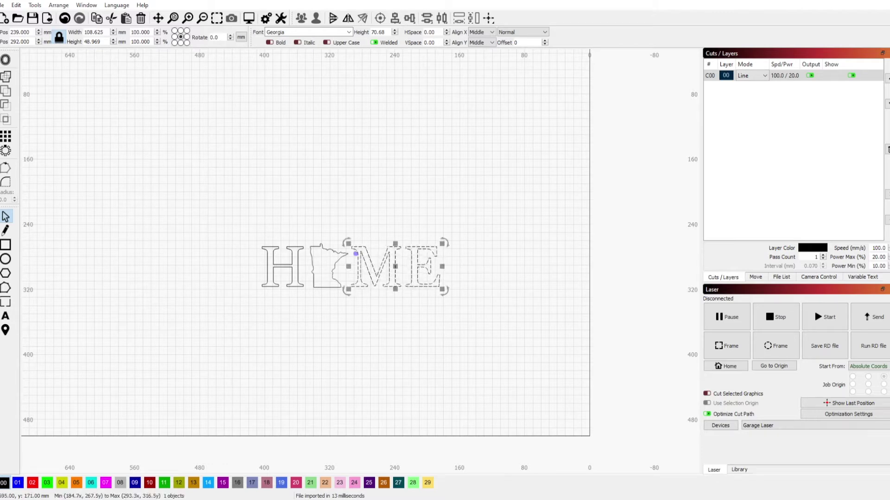
left_click(260, 213)
left_click_drag(218, 216, 486, 313)
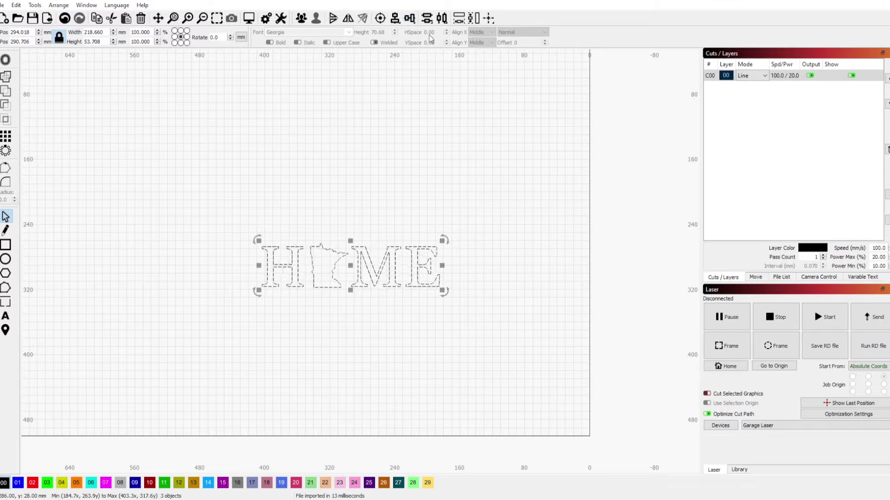
left_click(412, 338)
Scale the selected HOME design proportionally to 228 mm wide (228 × 56 mm)
left_click_drag(195, 211, 522, 307)
double_click(106, 35)
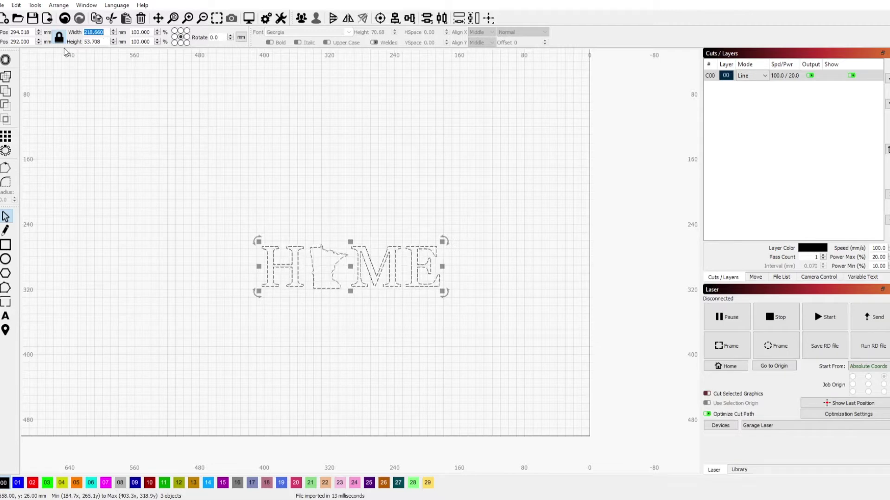
type("228")
key("Tab")
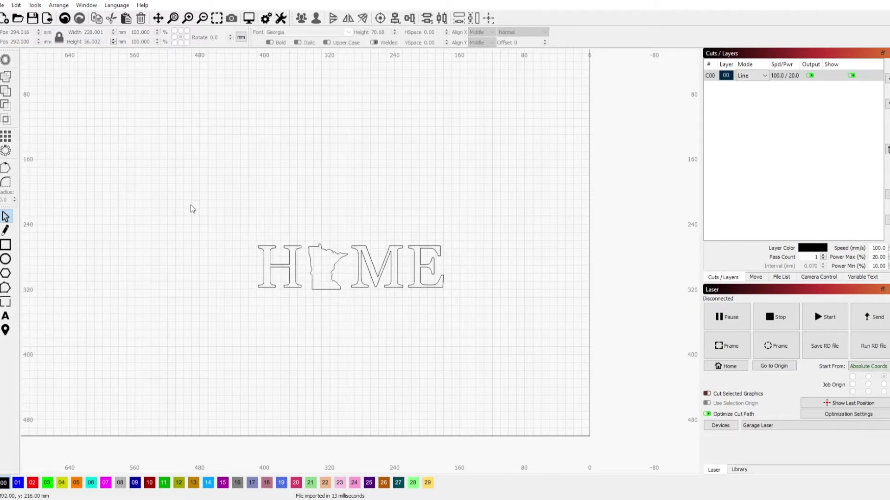
left_click_drag(200, 204, 502, 324)
Move HOME up and left and assign it to cyan layer 06 (Fill, 150 speed, 30% power)
left_click_drag(355, 273, 270, 224)
left_click(168, 163)
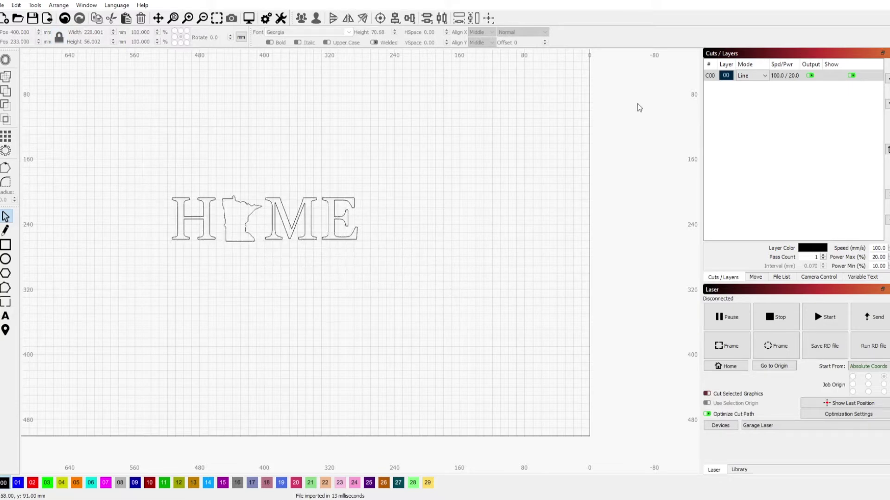
left_click_drag(133, 171, 486, 300)
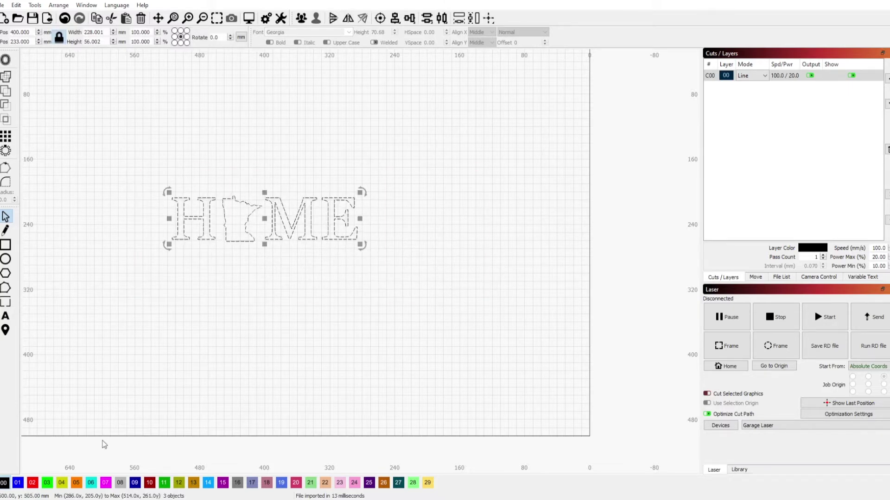
left_click(91, 483)
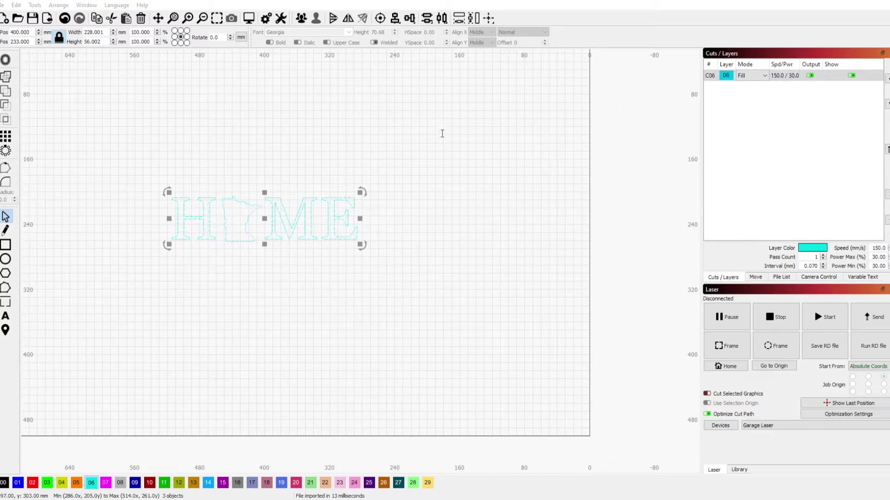
left_click(450, 177)
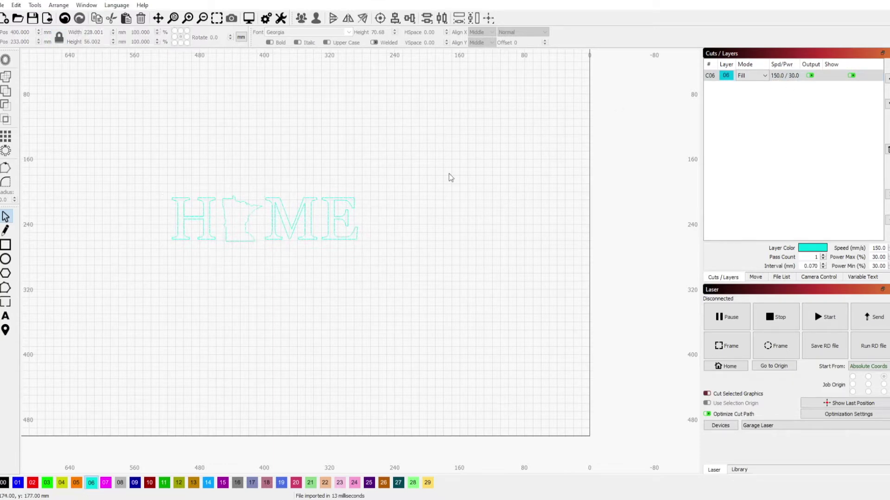